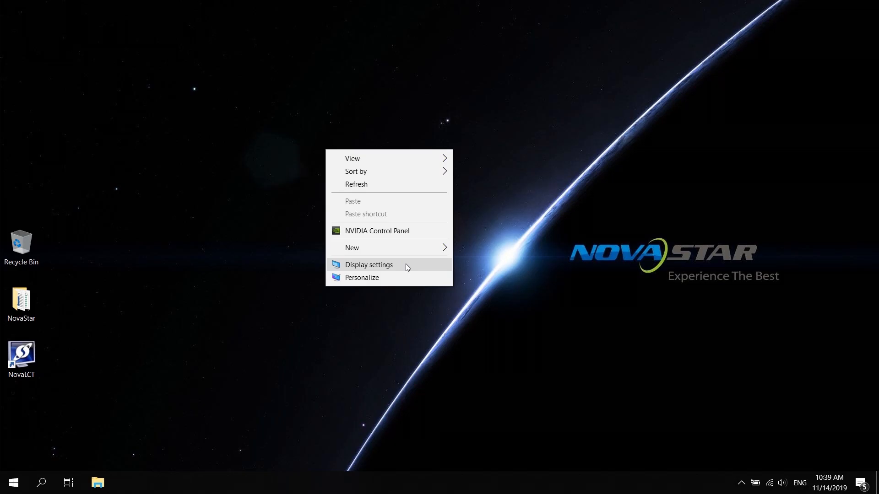
# - In the Windows display settings, set the scaling to 100% and the resolution to 1920 × 1080 (Recommended)
pyautogui.click(406, 266)
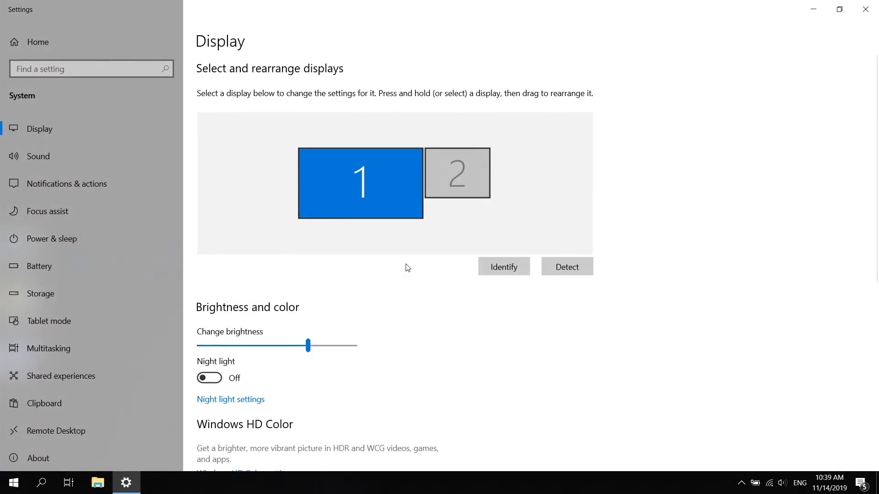
pyautogui.scroll(-5, 407, 268)
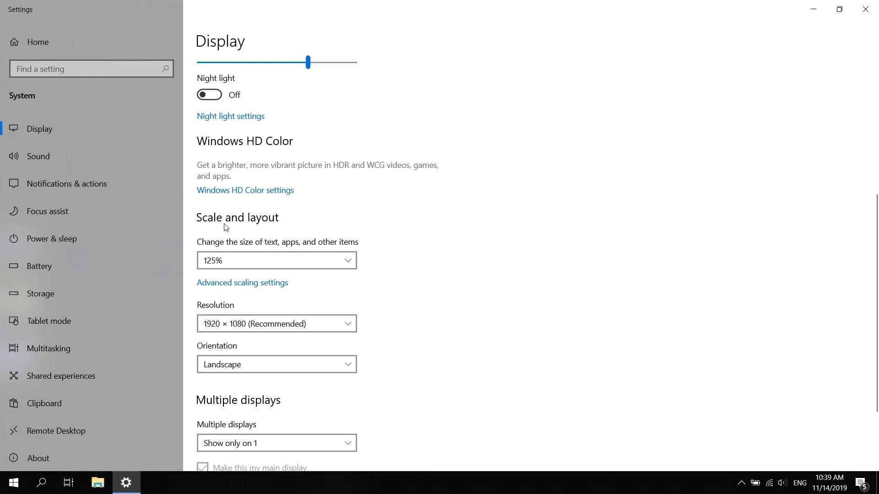
pyautogui.click(350, 260)
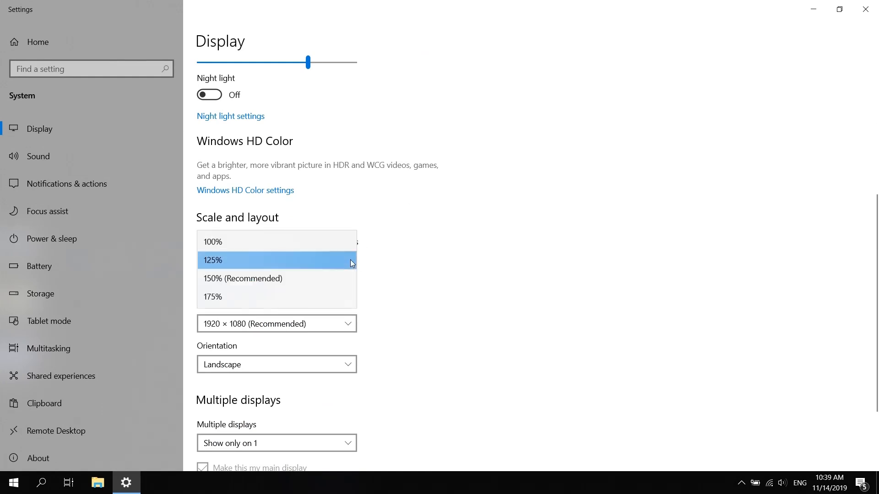
pyautogui.click(238, 243)
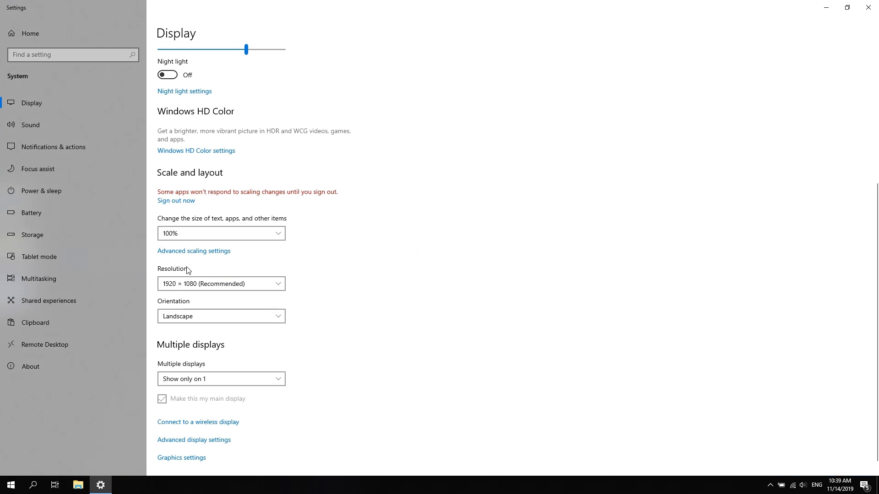
pyautogui.click(280, 286)
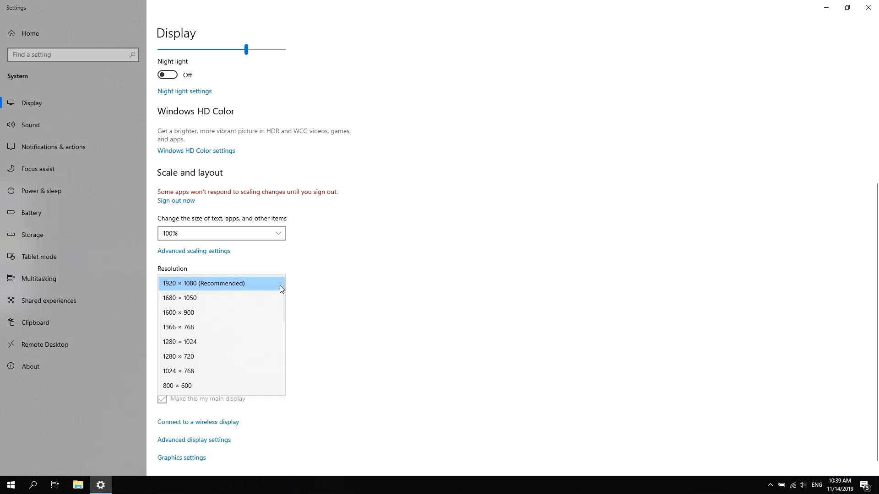
pyautogui.click(244, 283)
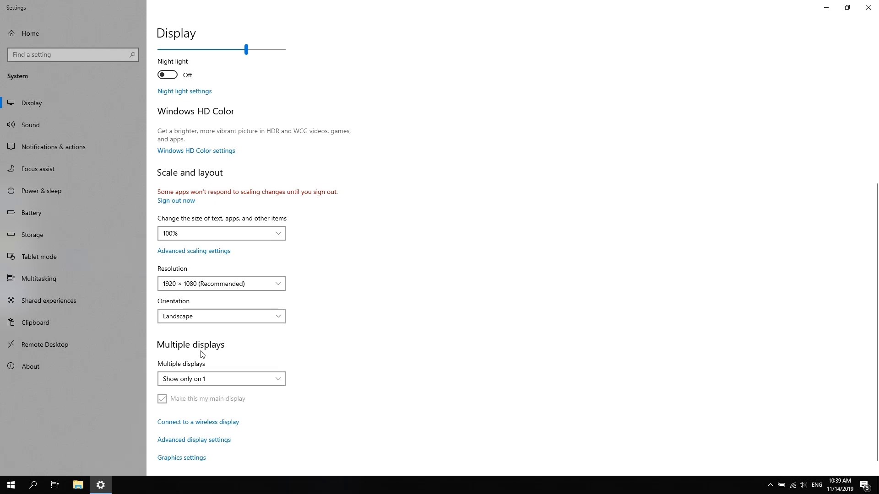
# - Set the multiple displays mode to Duplicate these displays, keep the changes, and close the settings window
pyautogui.click(280, 380)
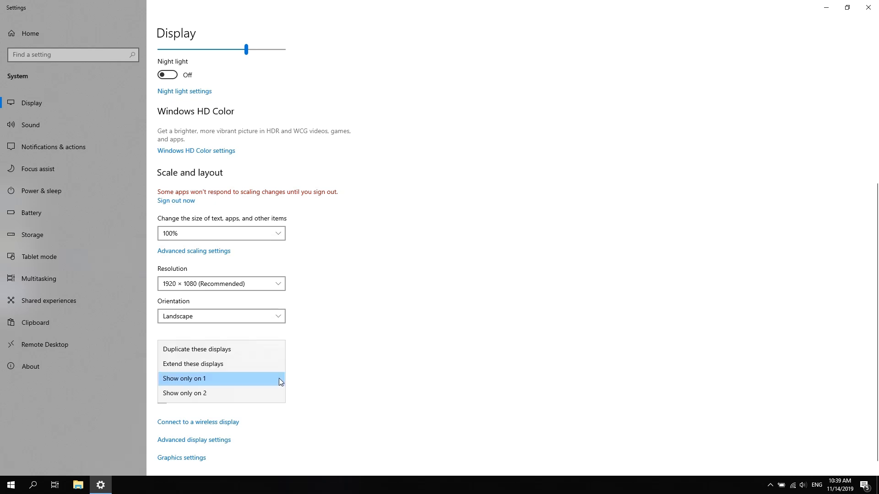
pyautogui.click(213, 348)
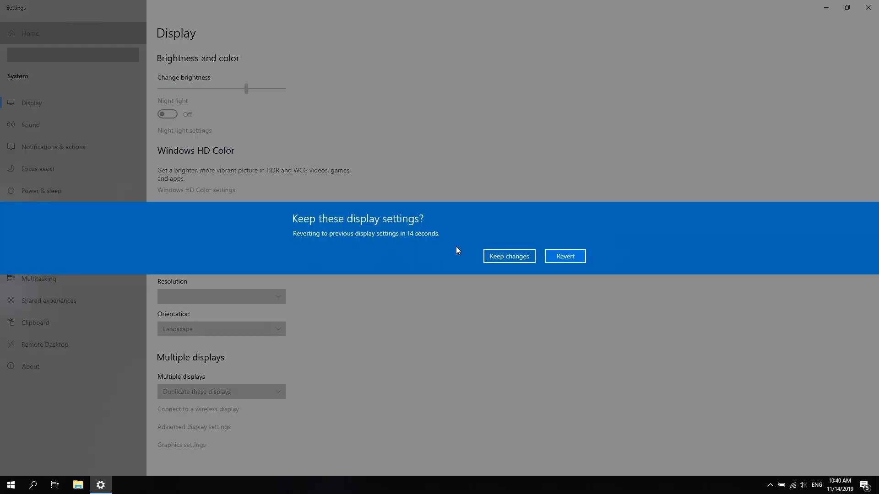
pyautogui.click(522, 258)
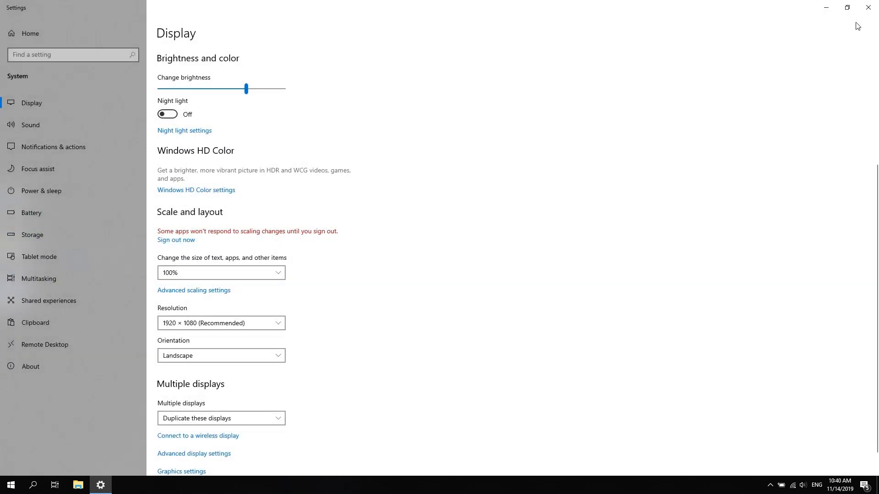
pyautogui.click(869, 10)
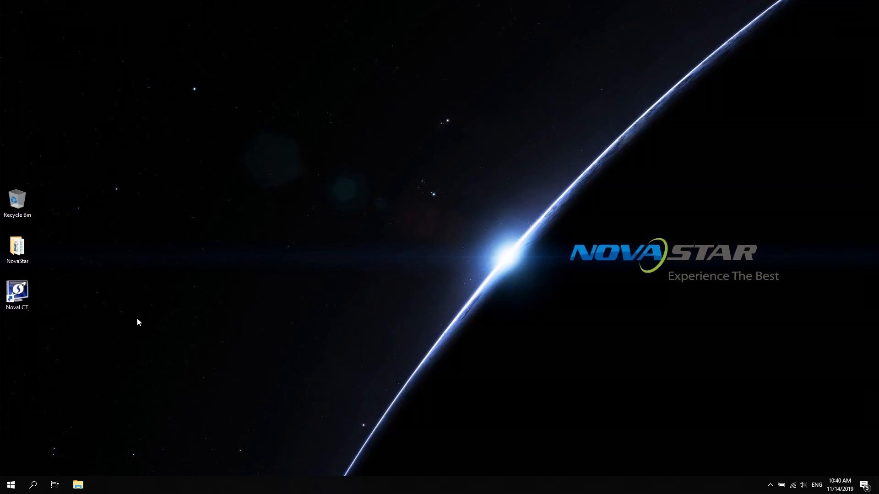
# - Launch NovaLCT and log in as advanced synchronous system user, entering the login password
pyautogui.doubleClick(17, 293)
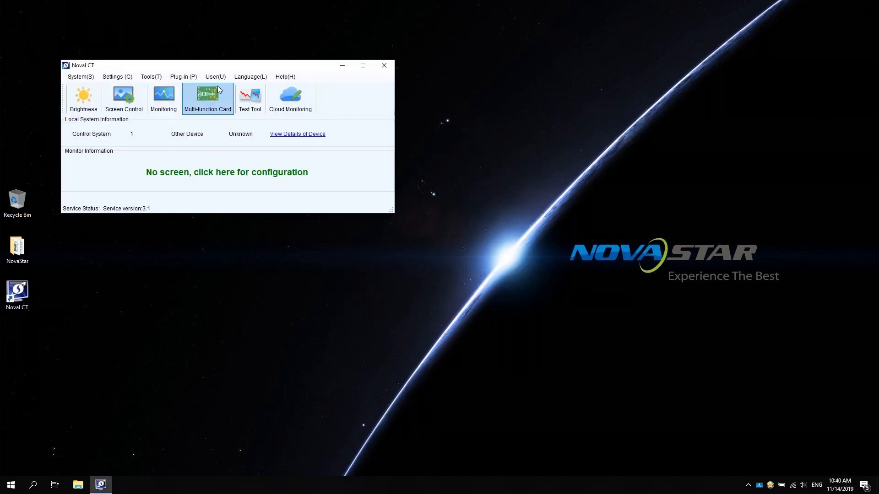
pyautogui.click(220, 78)
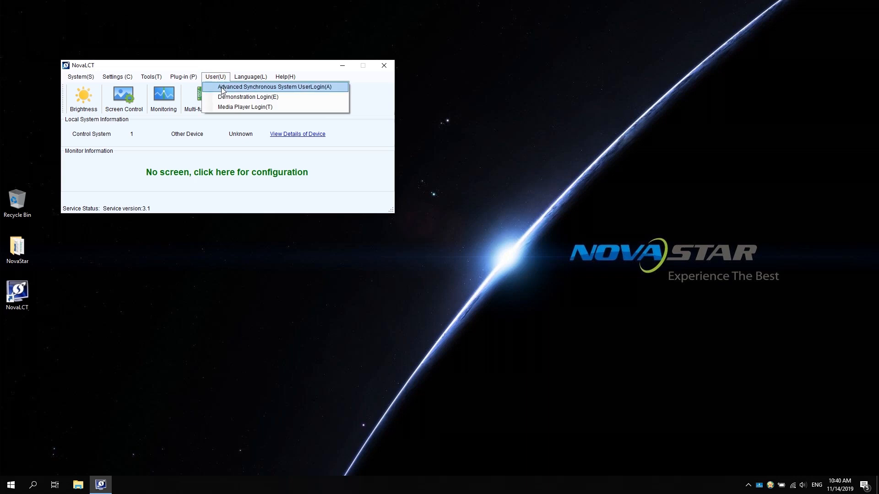
pyautogui.click(224, 88)
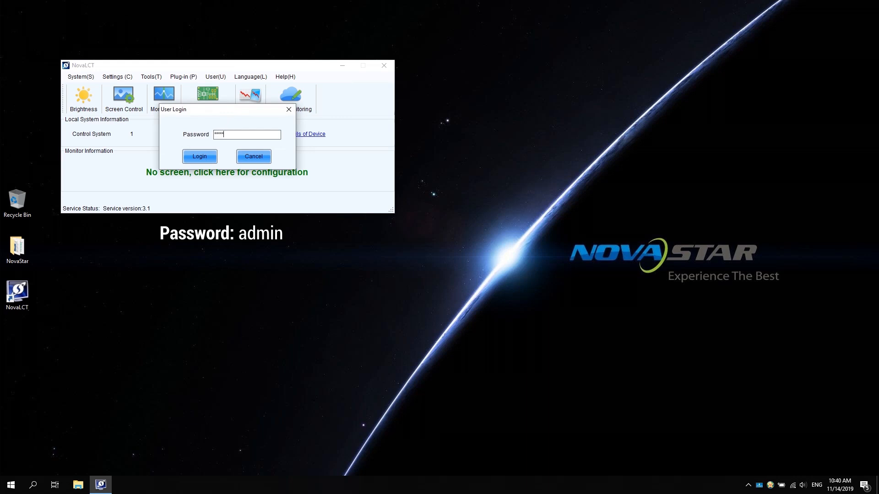
pyautogui.click(191, 155)
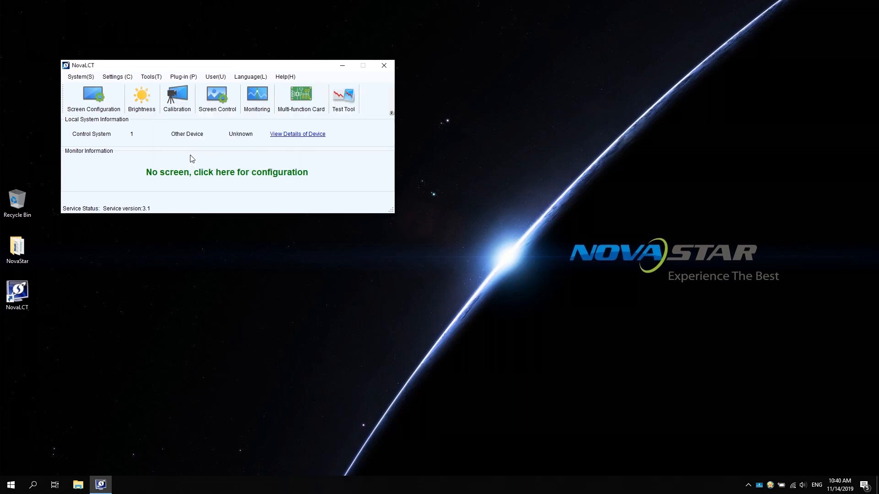
# - Open the screen configuration for the USB port and apply a sending card resolution of 1920 x 1080 px, refreshing the display mode
pyautogui.click(96, 106)
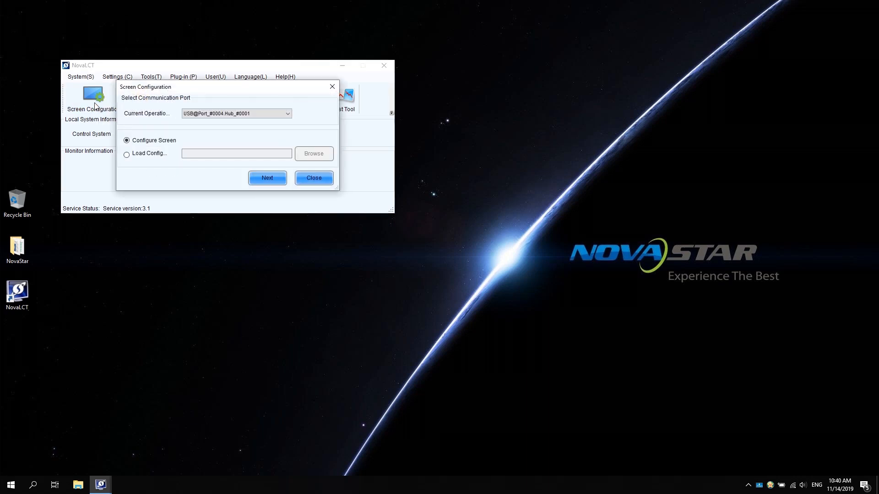
pyautogui.click(268, 180)
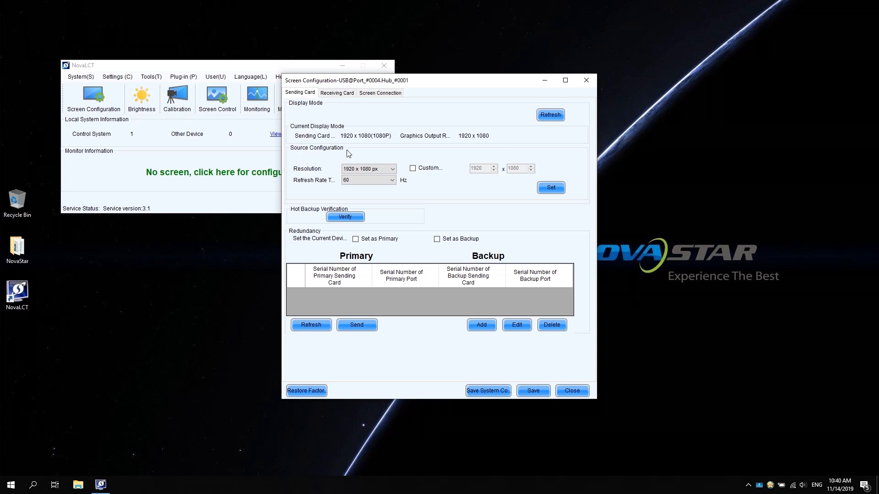
pyautogui.click(393, 168)
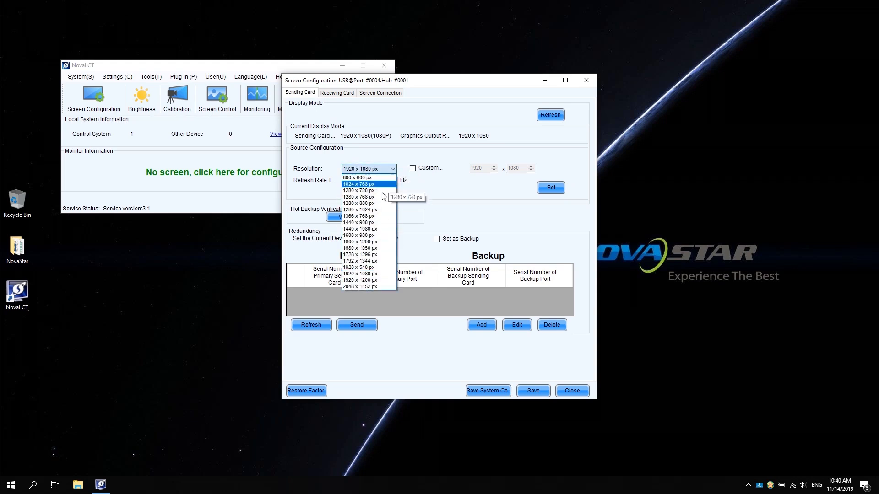
pyautogui.click(383, 275)
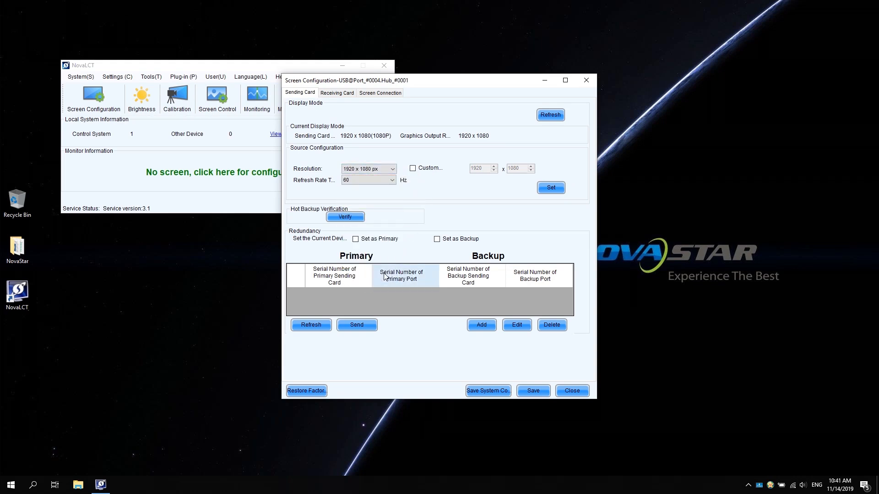
pyautogui.click(551, 188)
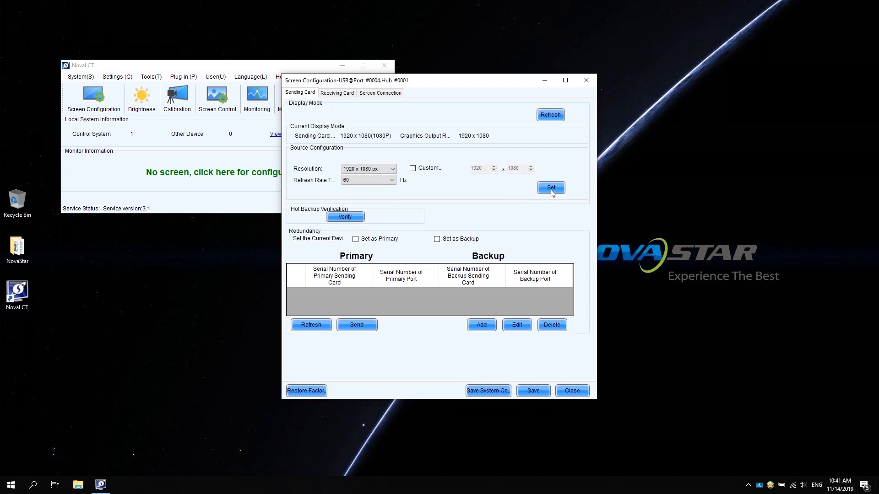
pyautogui.click(550, 115)
# - Start Smart Settings for the receiving card with Option 1, making the module on by smart settings
pyautogui.click(338, 93)
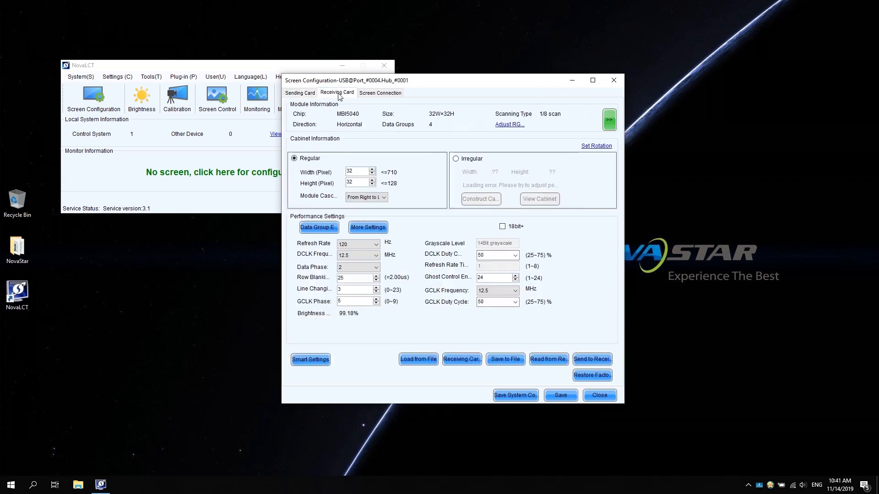
pyautogui.click(309, 360)
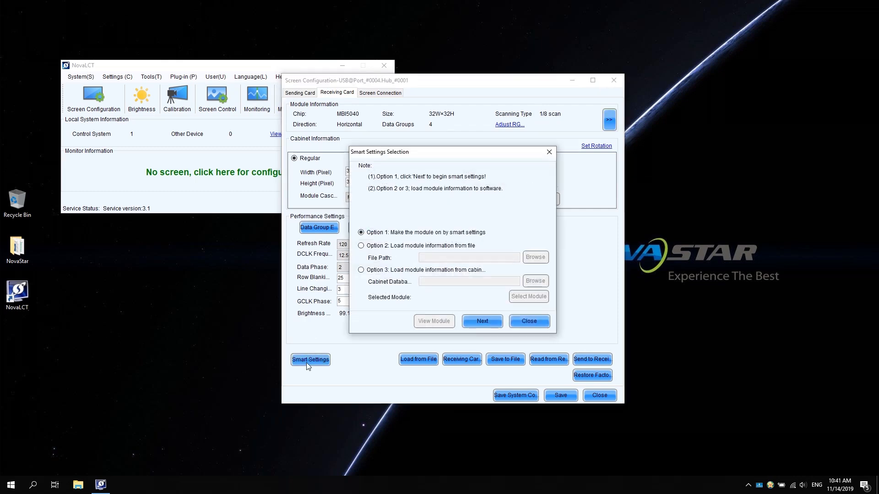
pyautogui.click(481, 321)
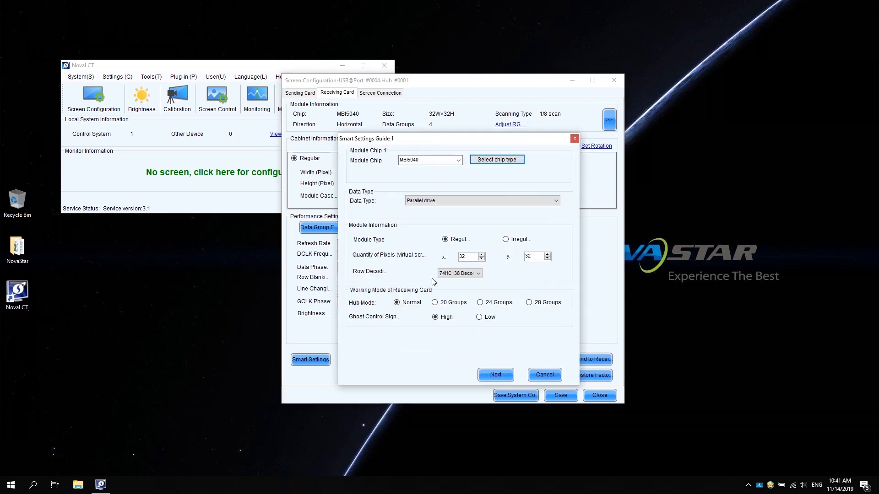
# - Choose Common Chip as the module's driver chip type in Smart Settings Guide 1
pyautogui.click(492, 162)
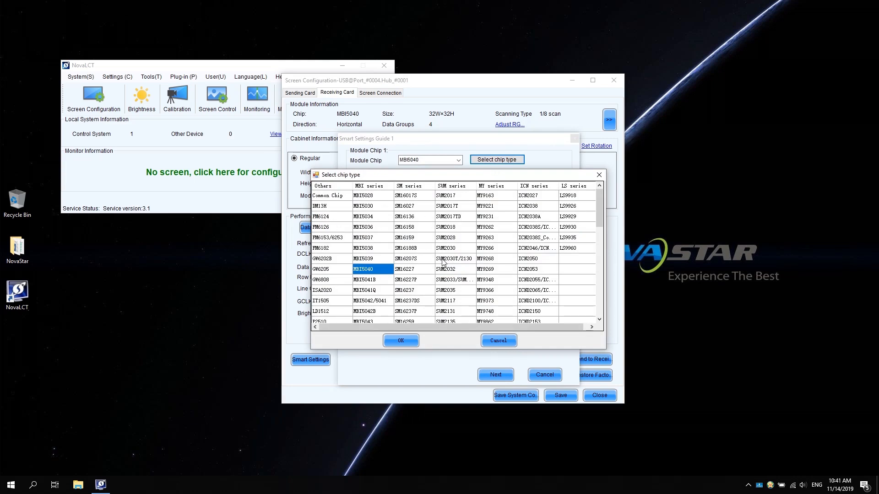
pyautogui.scroll(-2, 469, 266)
pyautogui.scroll(-1, 469, 267)
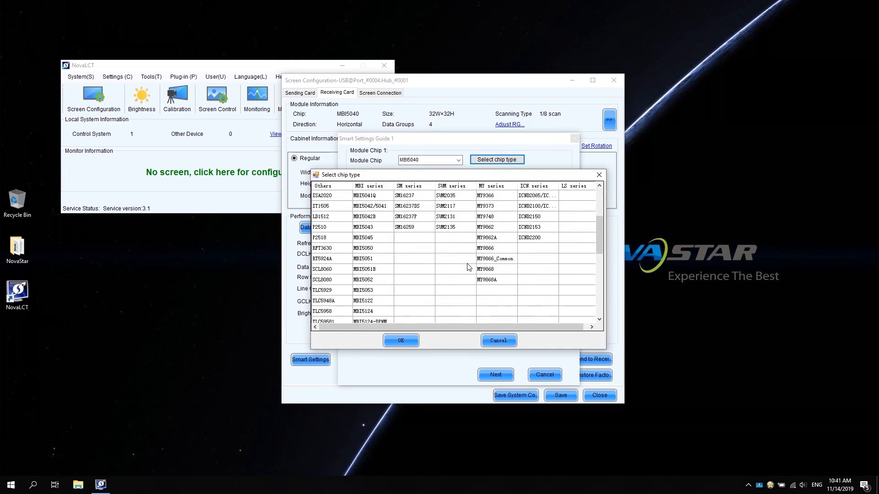
pyautogui.scroll(3, 468, 266)
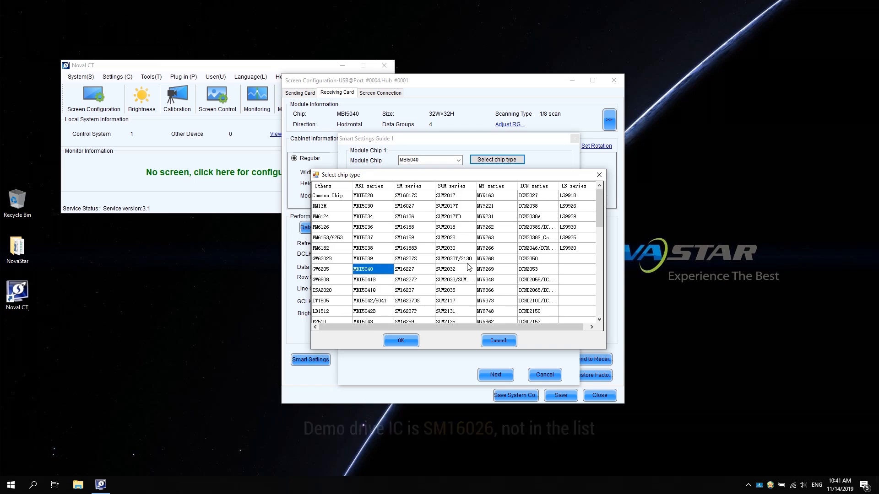
pyautogui.click(334, 196)
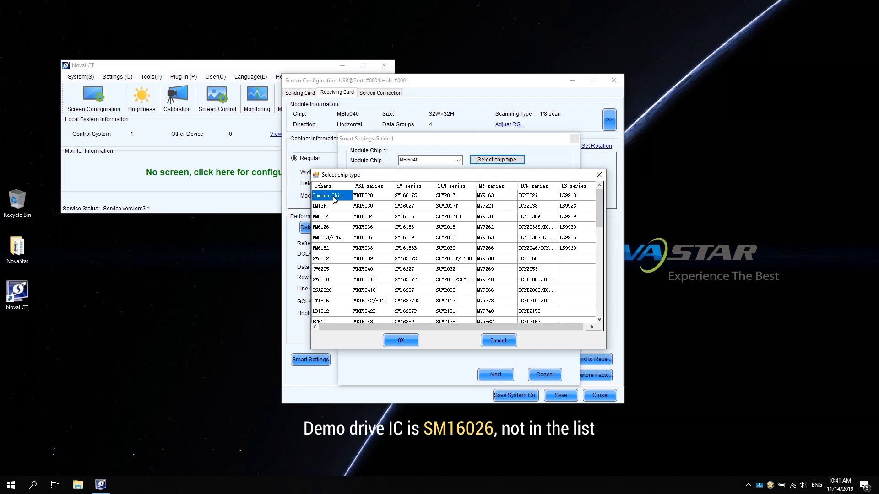
pyautogui.click(405, 341)
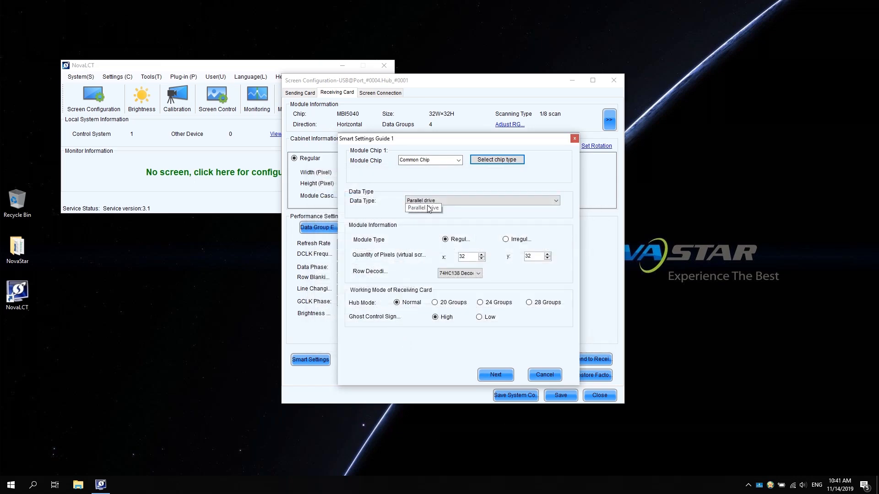
# - Set the data type to Parallel drive, the module's x pixel quantity to 64 and row decoding to 74HC138, and continue to Guide 2
pyautogui.click(556, 202)
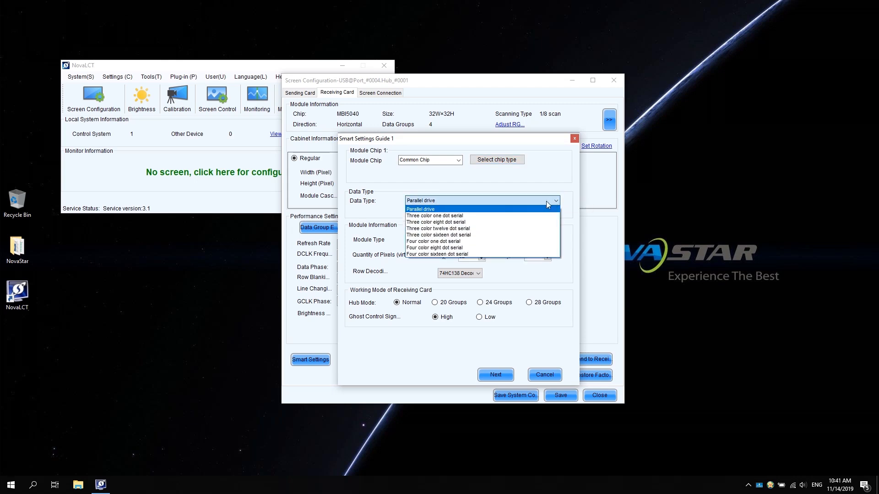
pyautogui.click(481, 209)
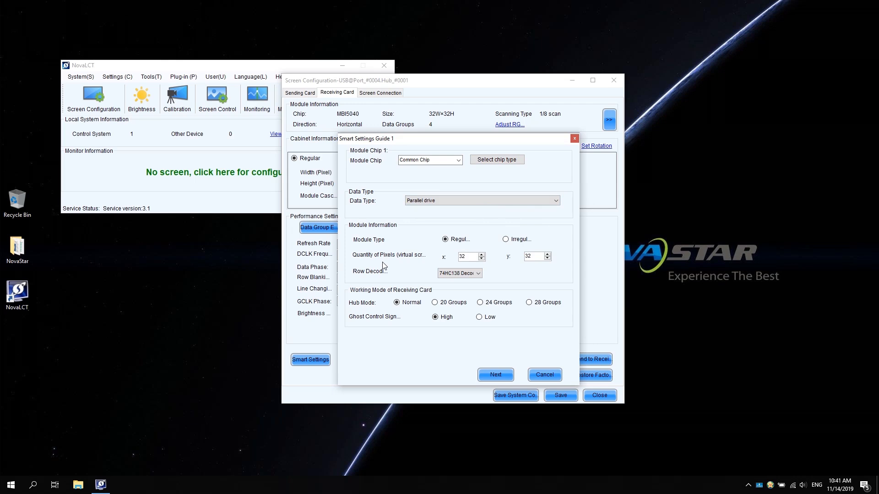
pyautogui.doubleClick(466, 255)
pyautogui.write('64')
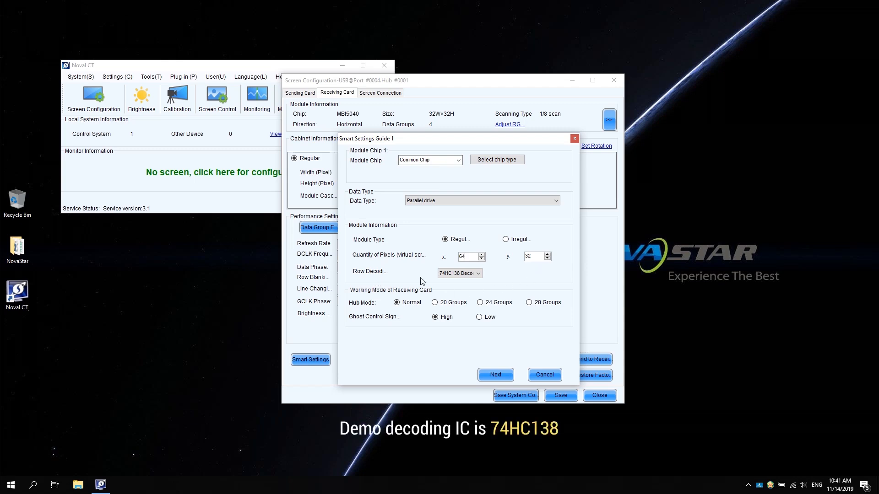
pyautogui.click(477, 274)
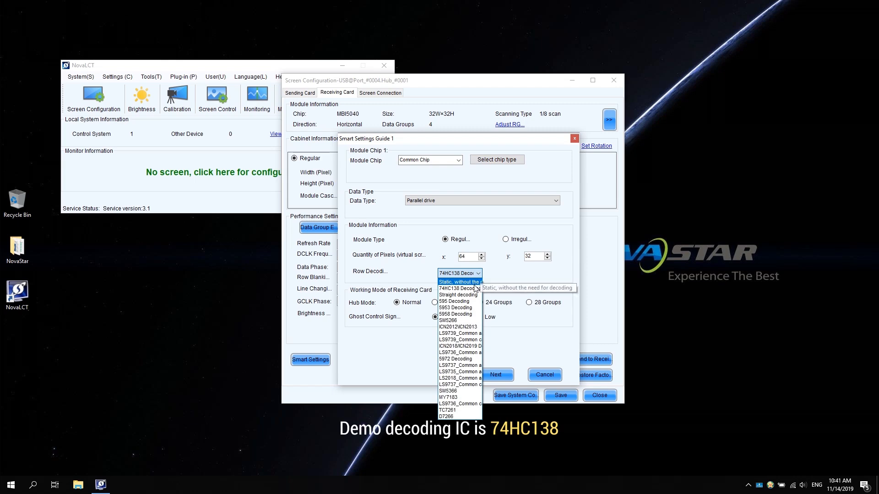
pyautogui.click(473, 289)
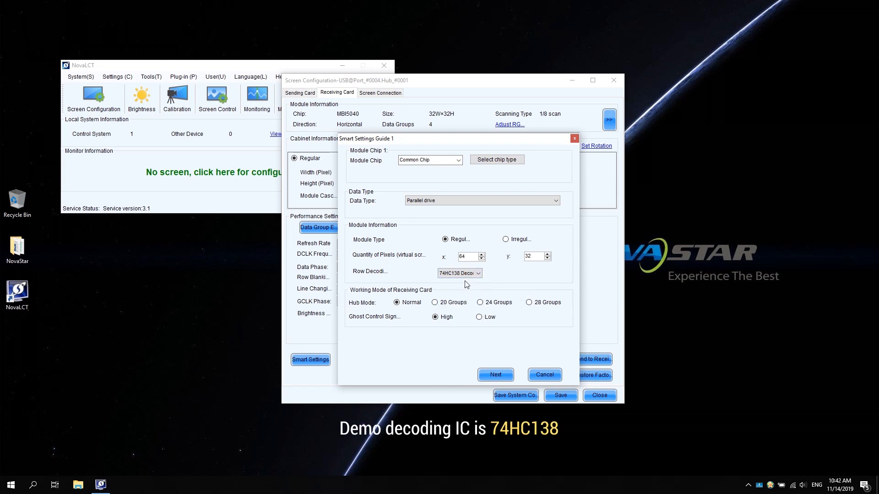
pyautogui.click(496, 374)
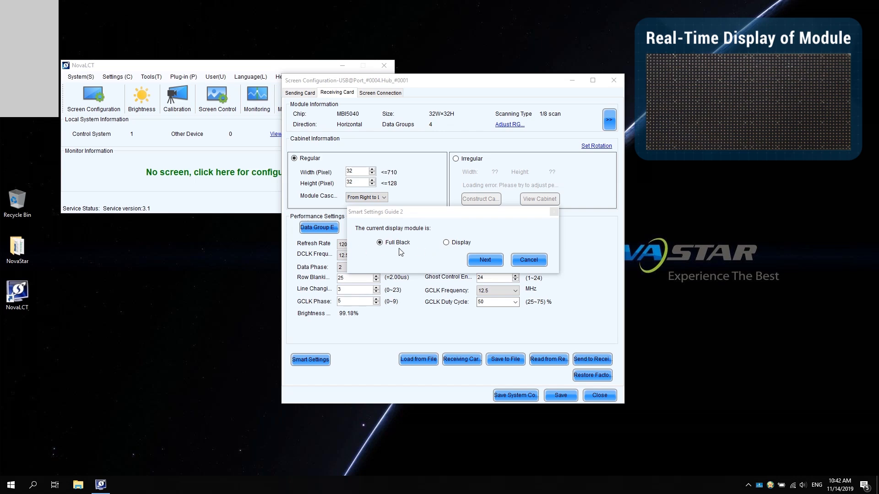
# - Declare the module Full Black in Guide 2, switch Guide 3 to manual switching and set the status 1 color to Red A
pyautogui.click(482, 261)
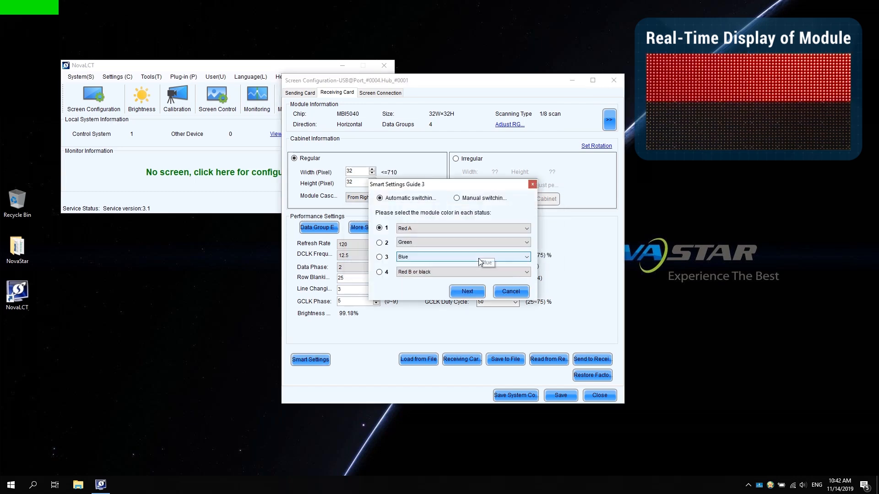
pyautogui.click(457, 199)
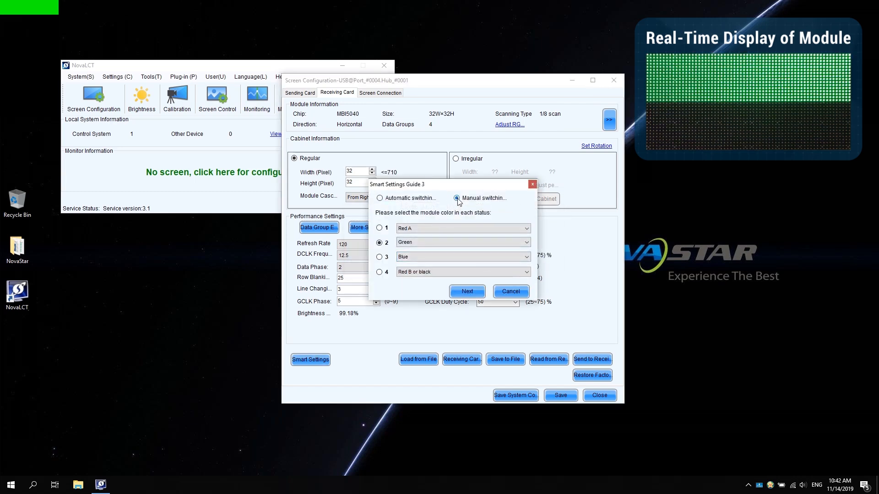
pyautogui.click(379, 229)
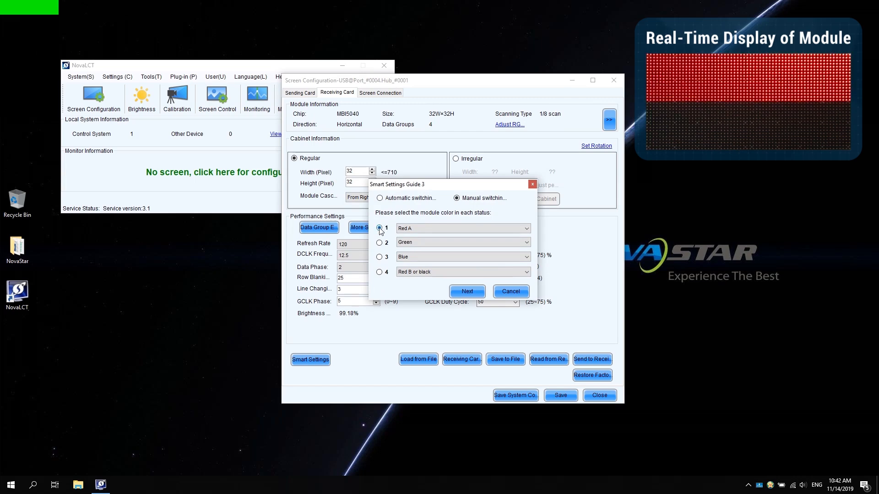
pyautogui.click(526, 228)
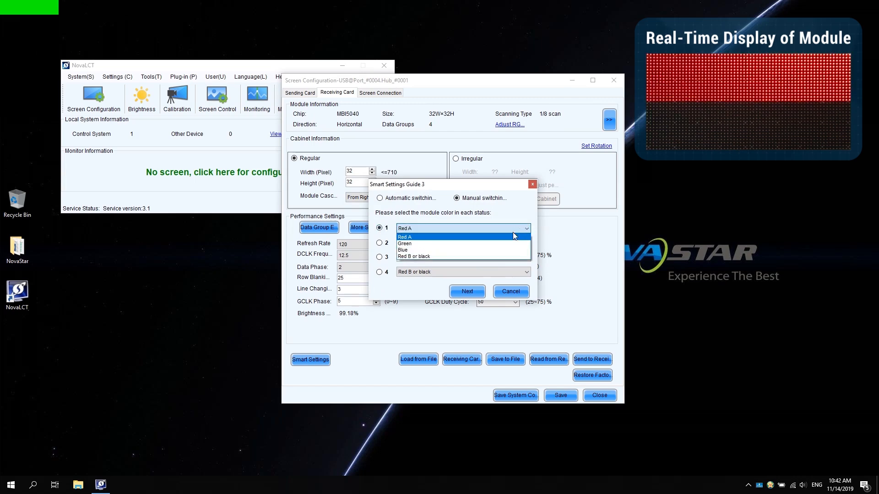
pyautogui.click(513, 237)
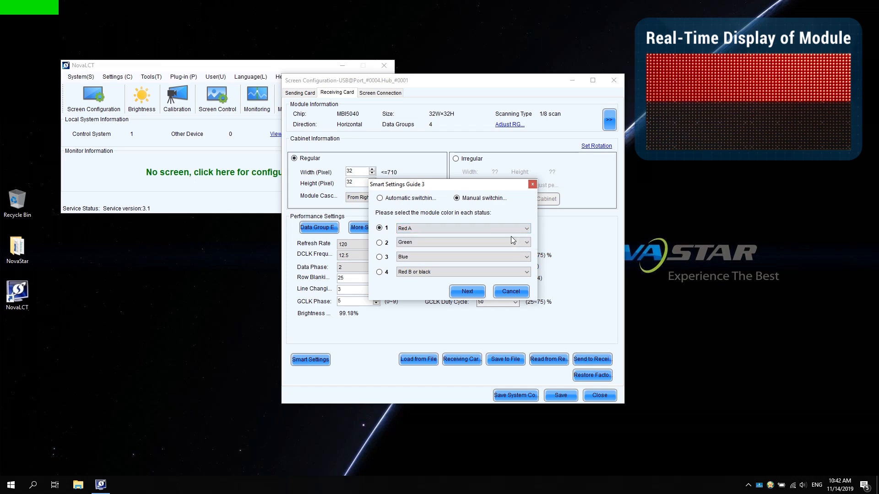
# - Set the module color of status 2 to Green and continue to Guide 4, keeping Blue and Red B or black for statuses 3 and 4
pyautogui.click(380, 242)
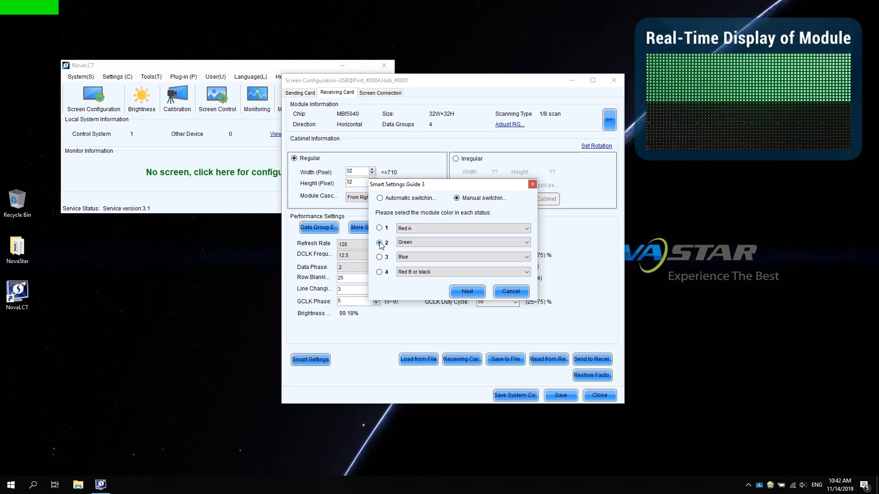
pyautogui.click(527, 242)
pyautogui.click(484, 258)
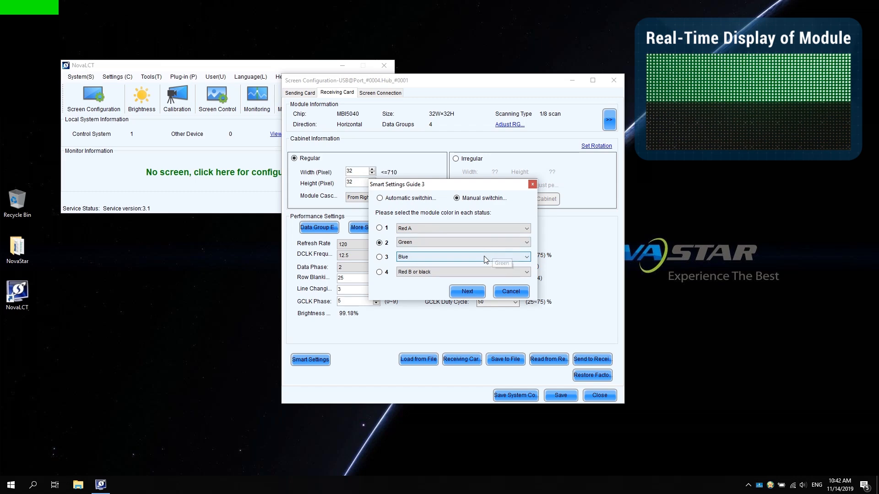
pyautogui.click(473, 293)
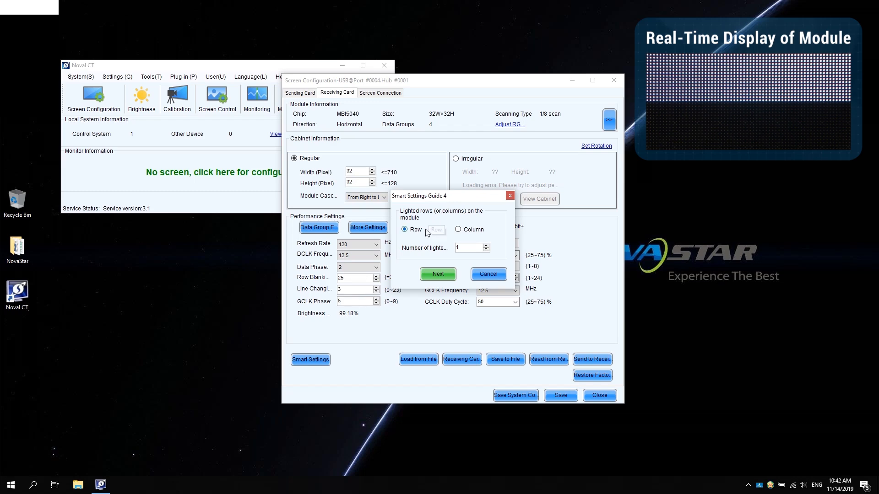
# - Enter 16 lighted rows in Guide 4 and accept a lighted row quantity of 1 in Guide 5
pyautogui.click(457, 248)
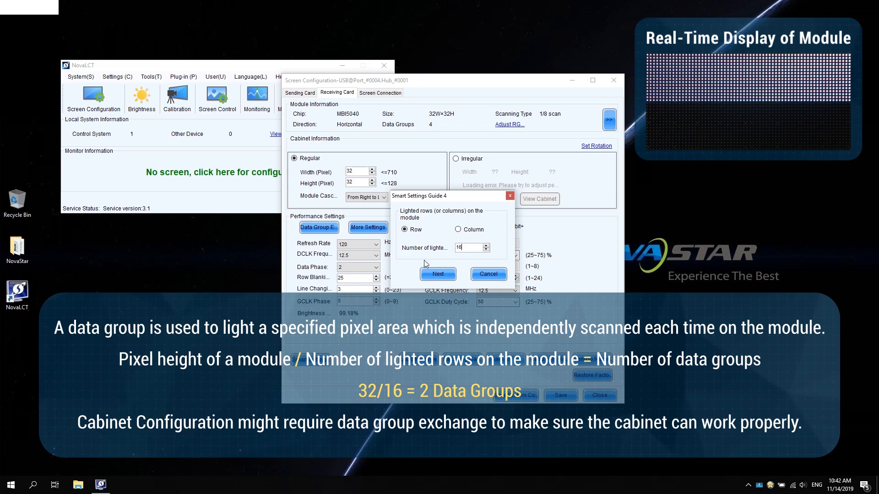
pyautogui.click(437, 273)
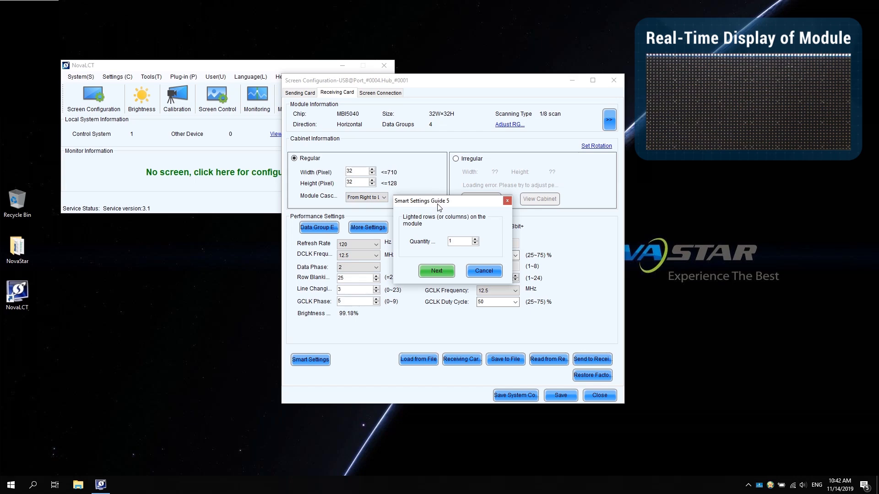
pyautogui.click(435, 272)
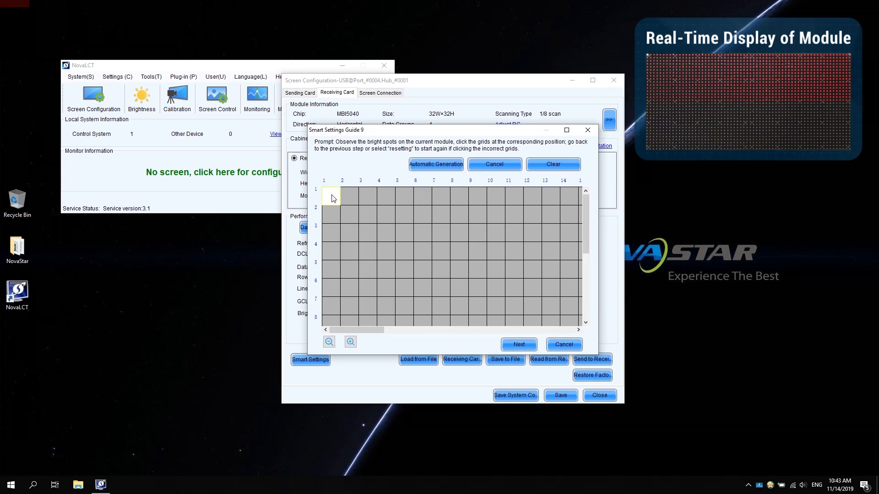
# - Trace row 1 of the running line table from column 1 to column 6 and generate the rest of the row automatically
pyautogui.click(348, 197)
pyautogui.click(369, 197)
pyautogui.click(387, 198)
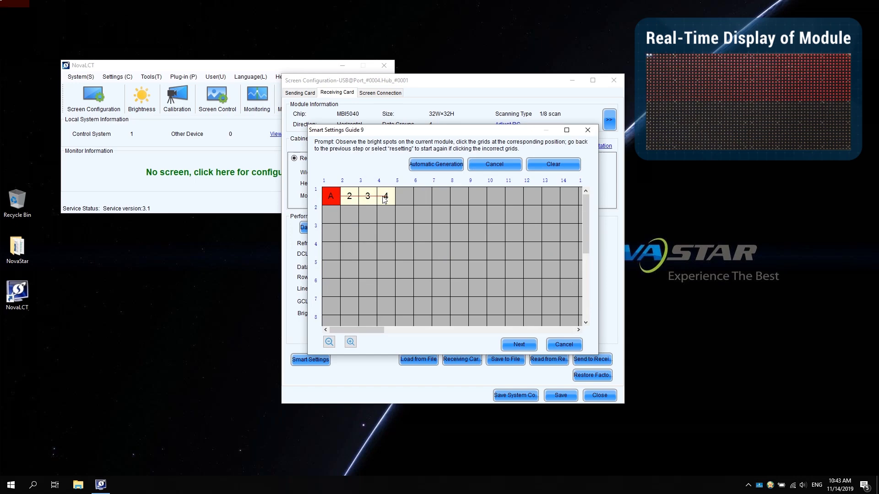
pyautogui.click(399, 200)
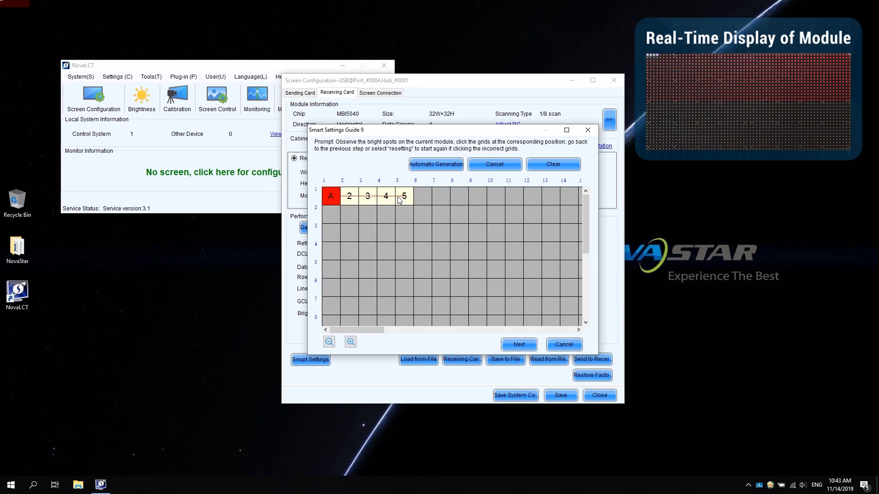
pyautogui.click(422, 199)
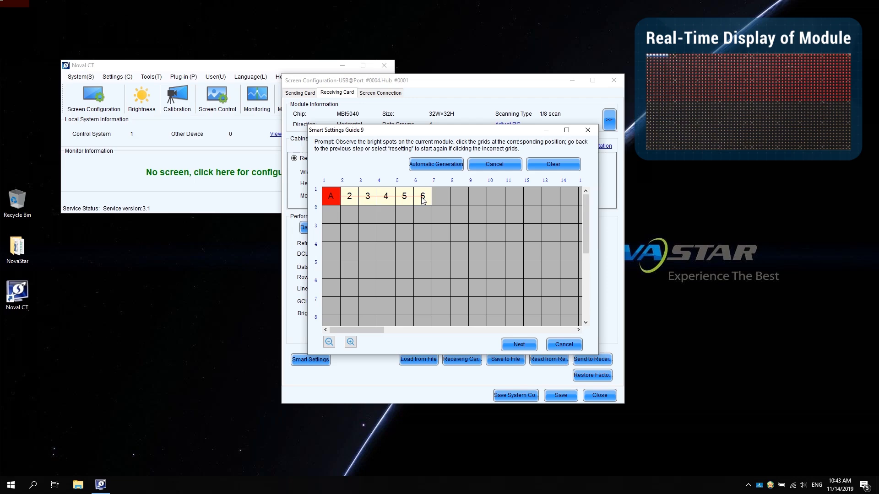
pyautogui.click(436, 165)
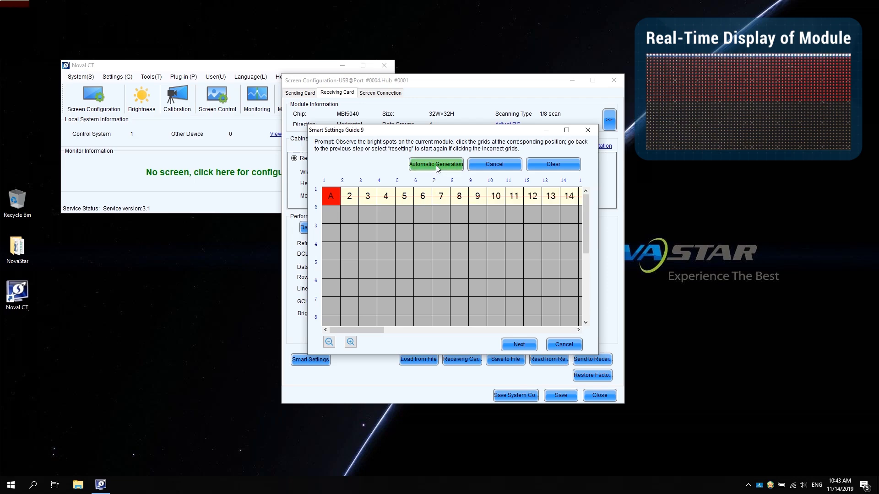
# - Mark the column 1 grids of rows 2 to 16 in order to complete the running line table and finish the smart setting
pyautogui.click(331, 215)
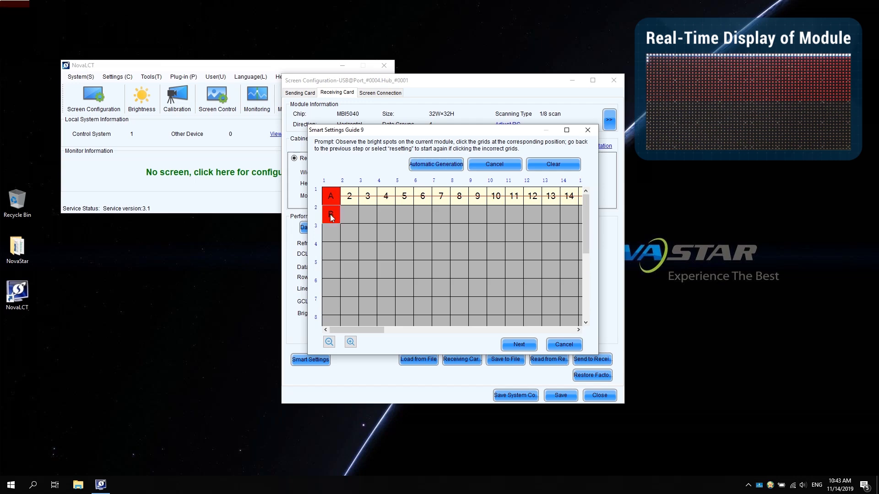
pyautogui.click(330, 234)
pyautogui.press('Return')
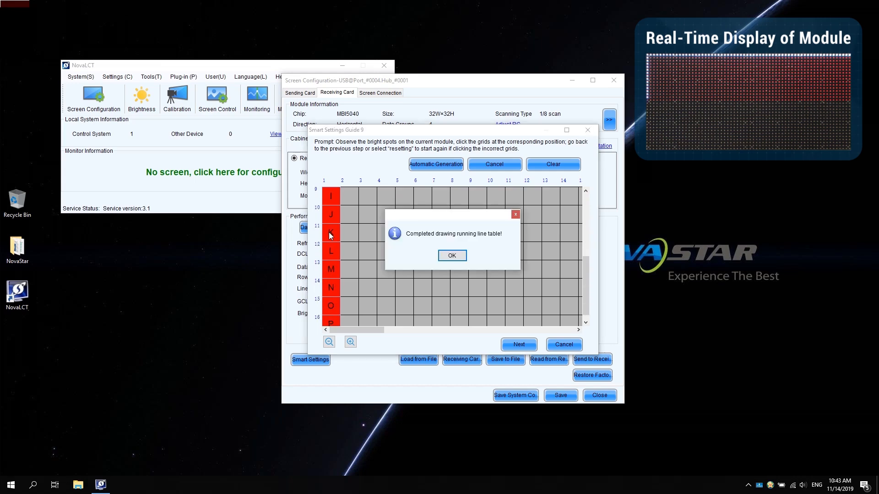
pyautogui.click(452, 256)
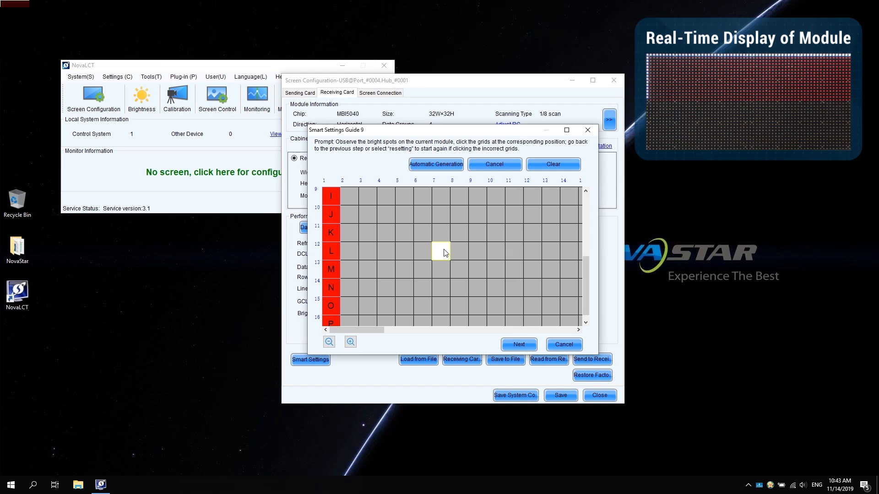
pyautogui.click(518, 347)
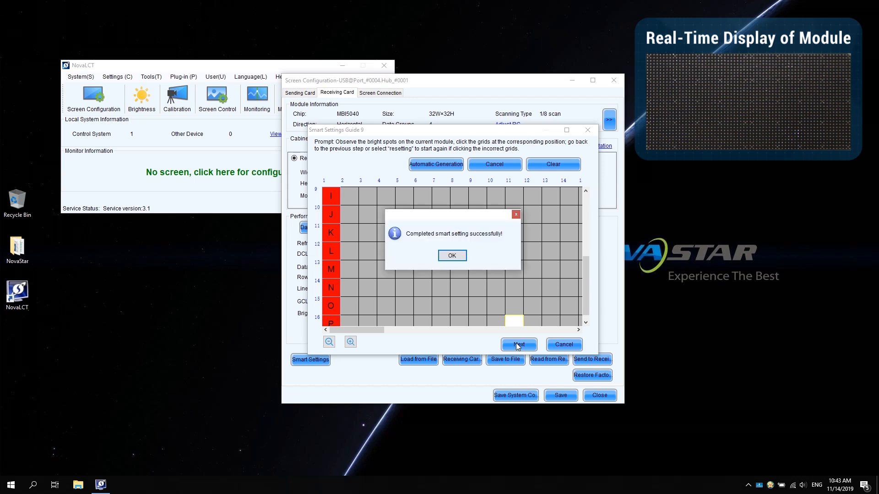
pyautogui.click(459, 258)
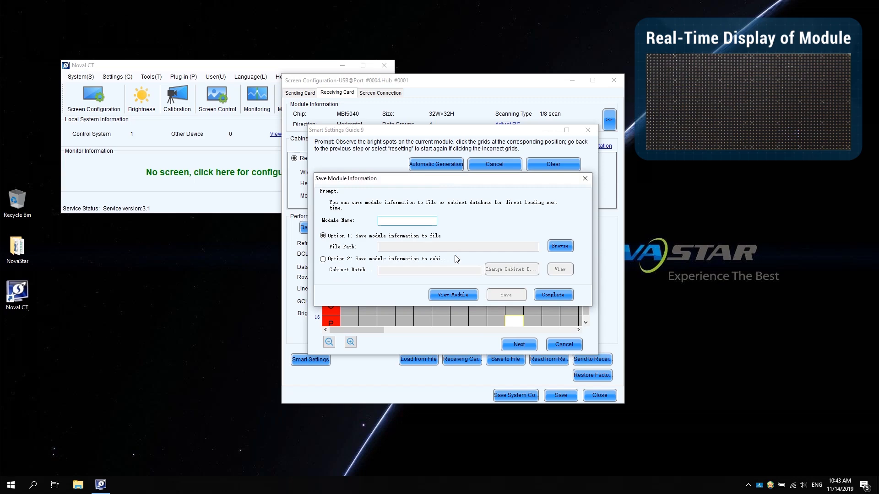
# - Name the module NovaStar, save its information to the file NovaStar2.module in the NovaStar Course folder and complete the wizard
pyautogui.write('NovaStar')
pyautogui.click(556, 248)
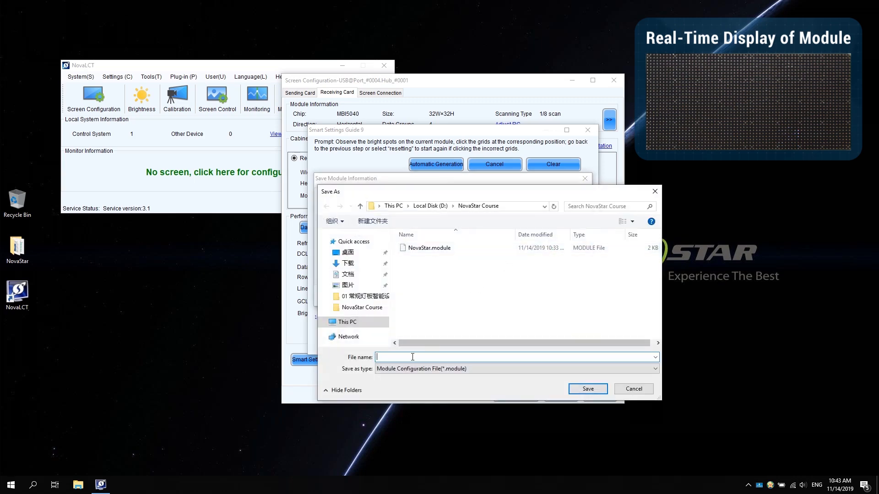
pyautogui.write('NovaStar2')
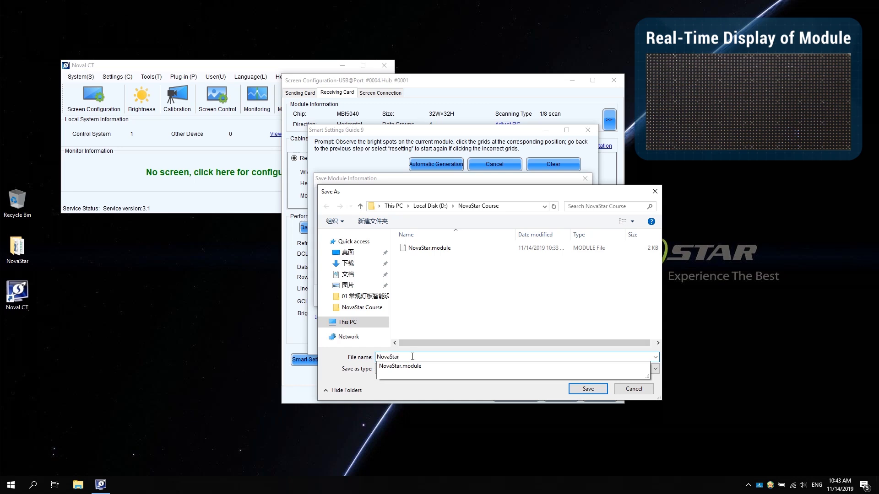
pyautogui.click(587, 389)
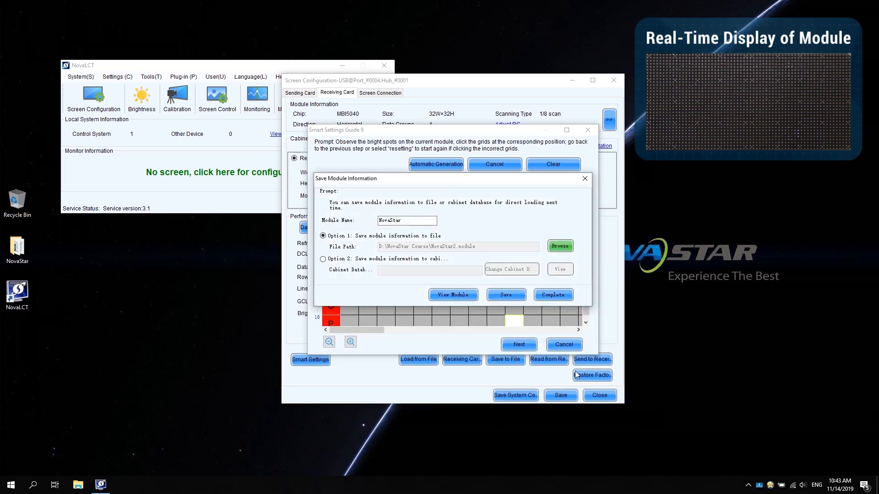
pyautogui.click(497, 295)
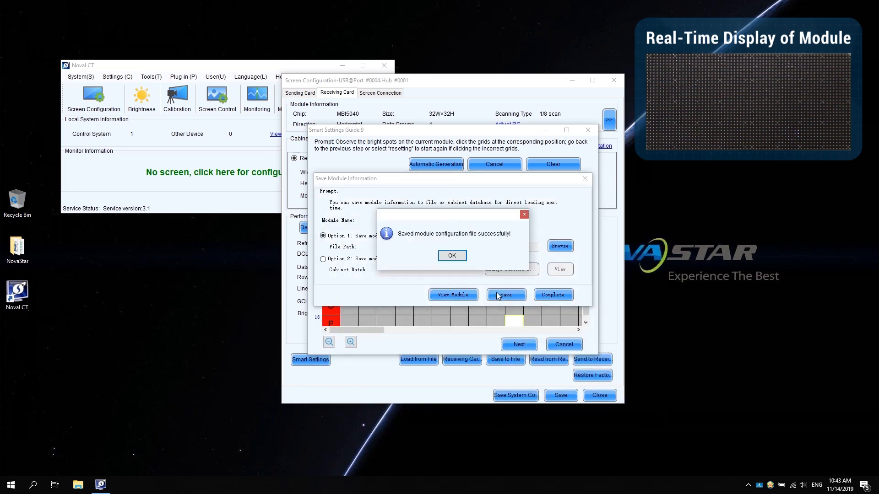
pyautogui.click(461, 257)
pyautogui.click(545, 294)
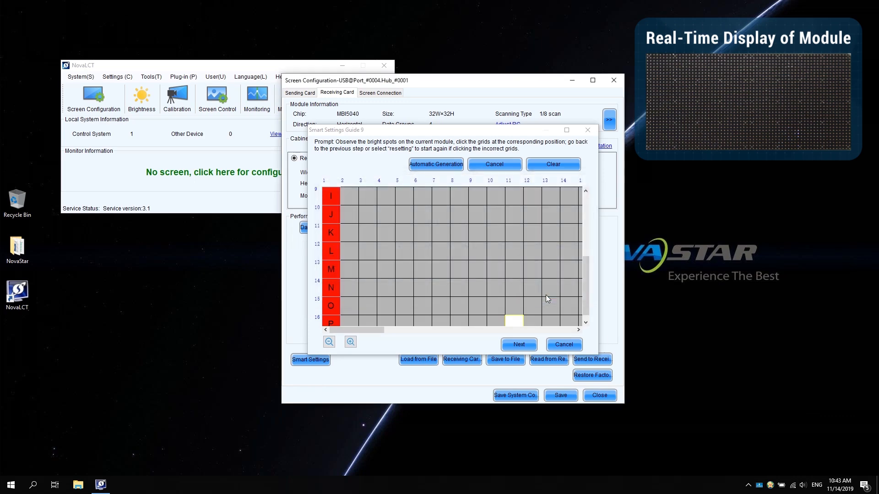